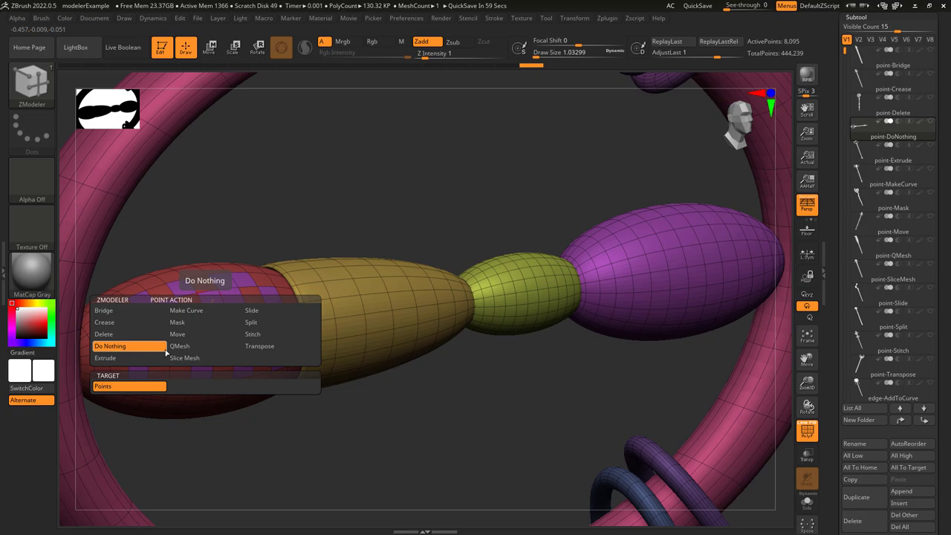
Step: Zoom in on the red capsule and bring up the ZModeler point and edge action menus
{"action": "left_click_drag", "start_coordinate": [487, 366], "coordinate": [465, 297], "text": "alt"}
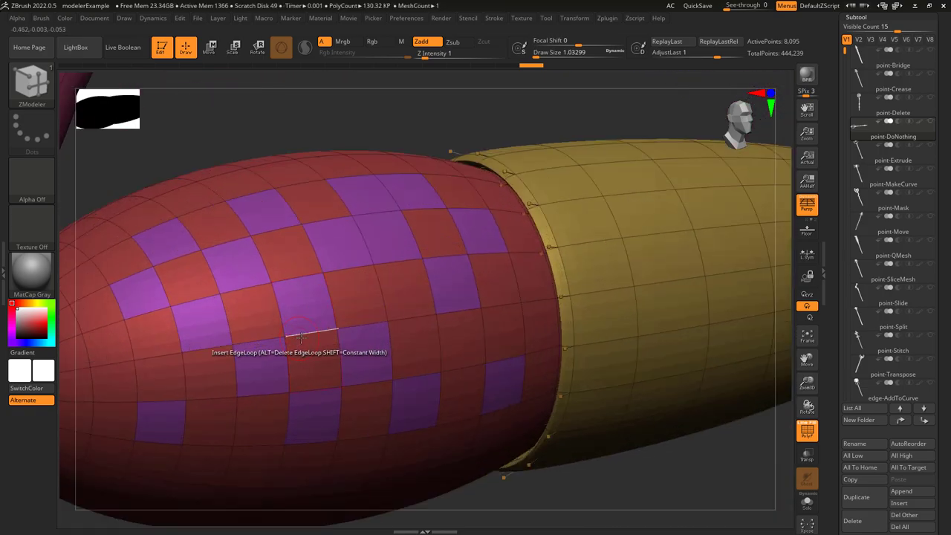
{"action": "key", "text": "space"}
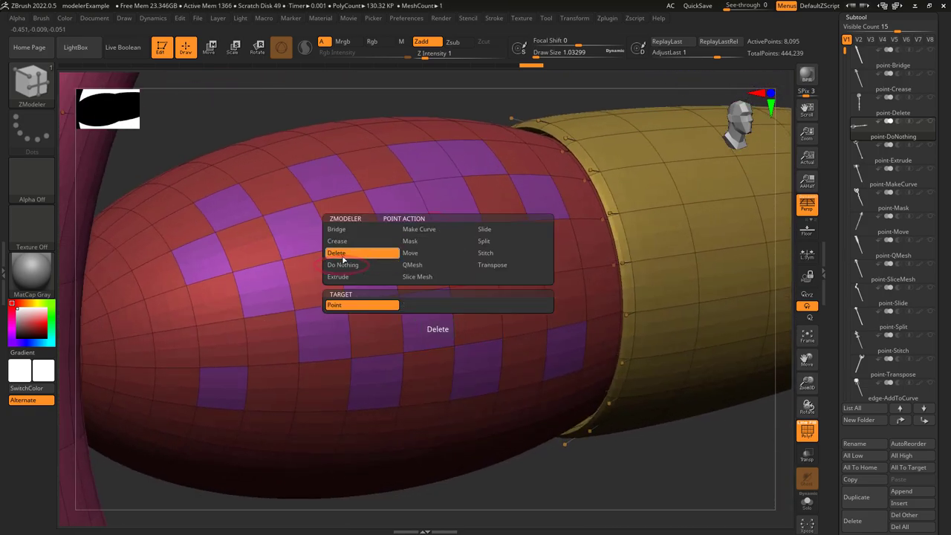
{"action": "key", "text": "space"}
{"action": "key", "text": "space"}
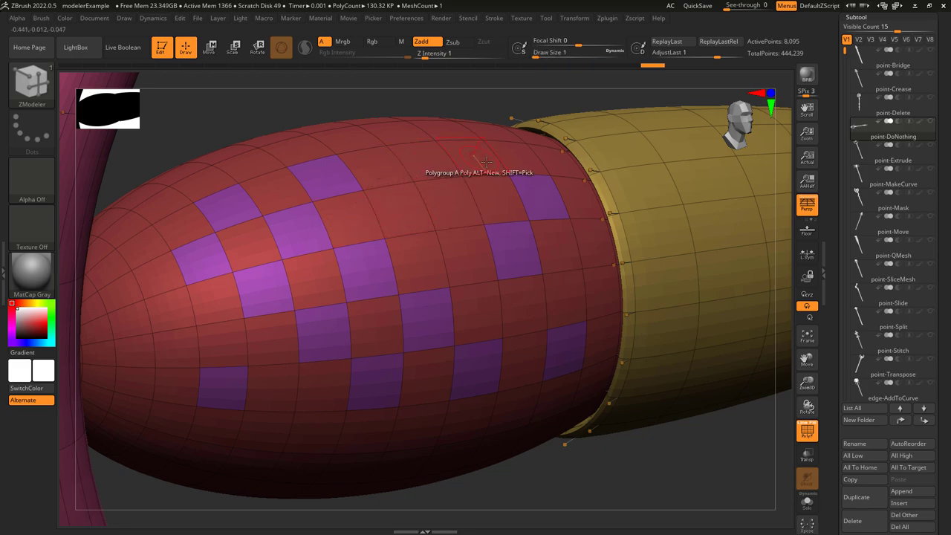
Step: Delete a point on the red capsule, then undo it and three accidental face deletions
{"action": "left_click", "coordinate": [496, 283]}
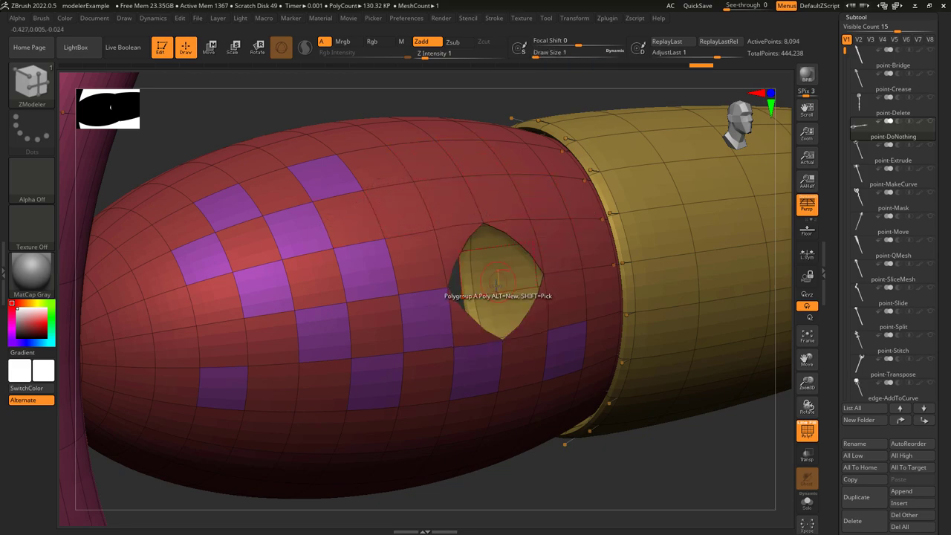
{"action": "key", "text": "ctrl+z"}
{"action": "left_click", "coordinate": [456, 347]}
{"action": "key", "text": "ctrl+z"}
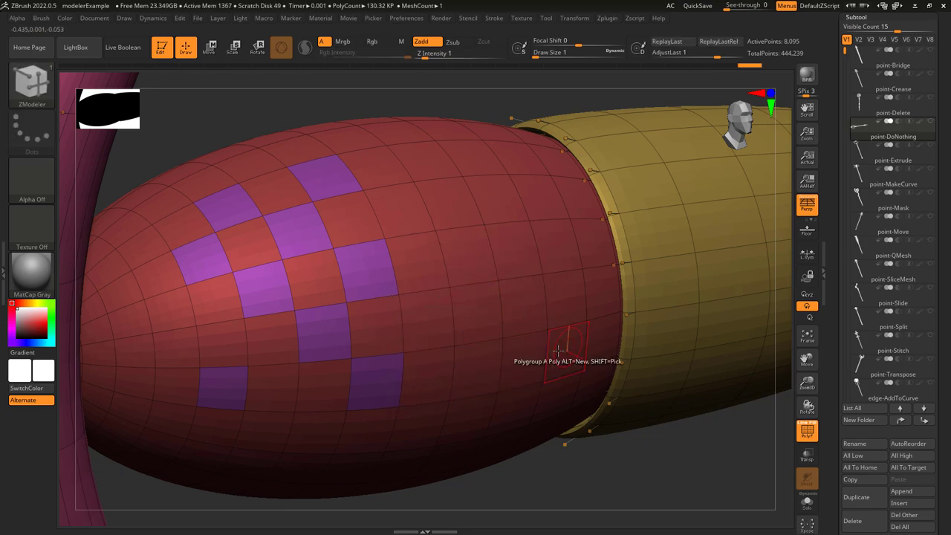
{"action": "left_click", "coordinate": [400, 351]}
{"action": "key", "text": "ctrl+z"}
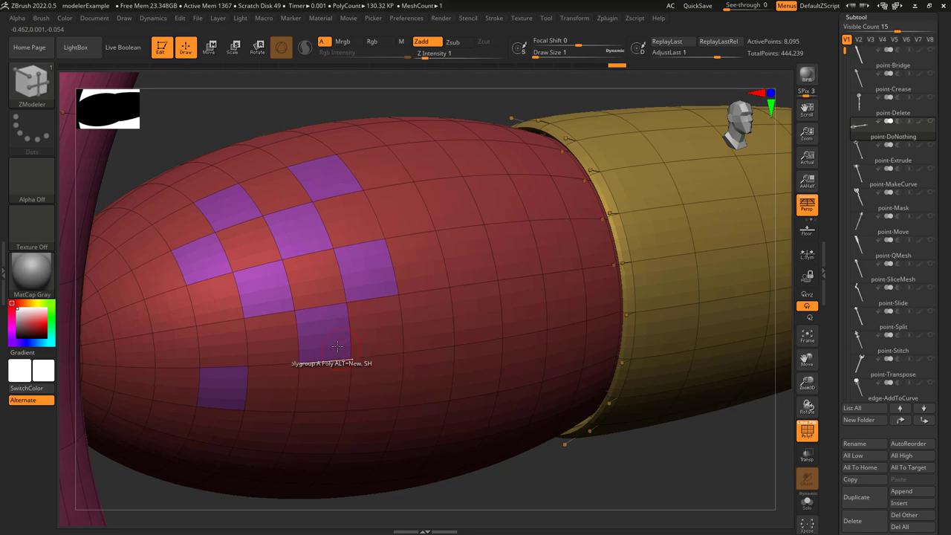
{"action": "left_click", "coordinate": [327, 262]}
{"action": "key", "text": "ctrl+z"}
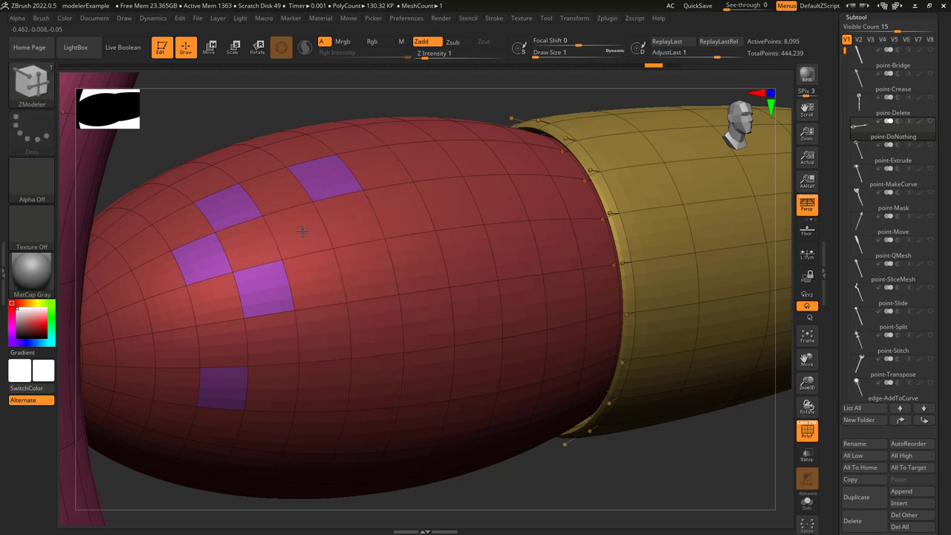
Step: Set ZModeler Point Action to Do Nothing and regroup the first two purple patches red
{"action": "key", "text": "space"}
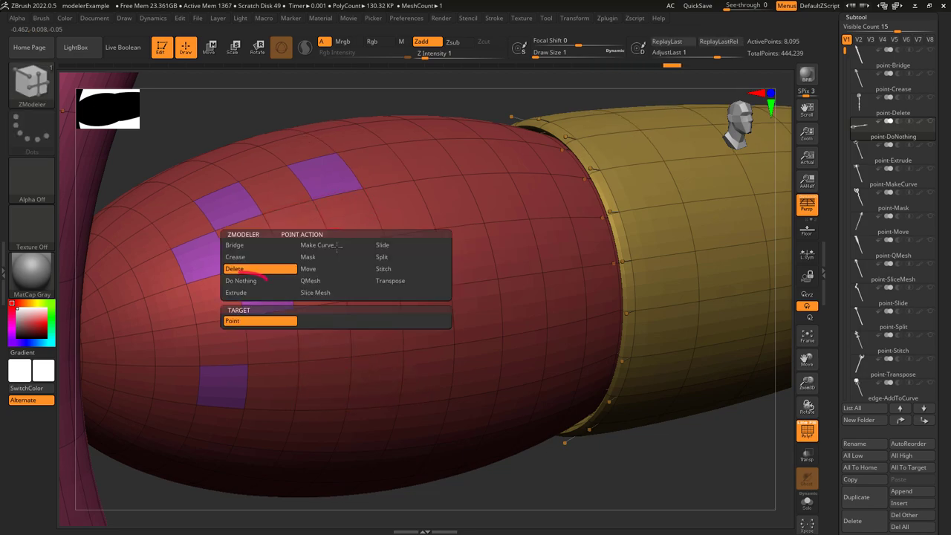
{"action": "left_click", "coordinate": [240, 280]}
{"action": "left_click", "coordinate": [229, 204]}
{"action": "left_click", "coordinate": [197, 264]}
Step: Regroup the last two purple patches red, recheck the point action, and orbit to a side view
{"action": "left_click", "coordinate": [263, 286]}
{"action": "left_click", "coordinate": [222, 386]}
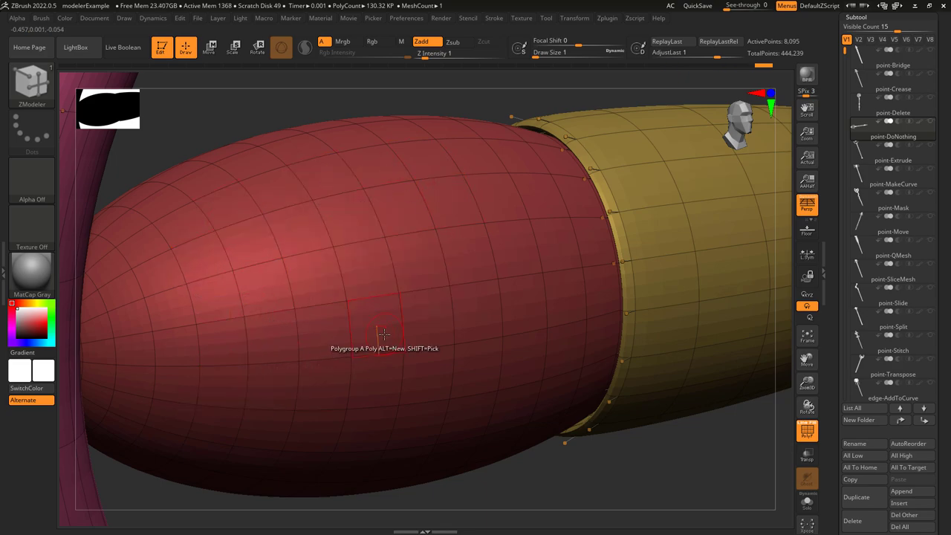
{"action": "key", "text": "space"}
{"action": "key", "text": "space"}
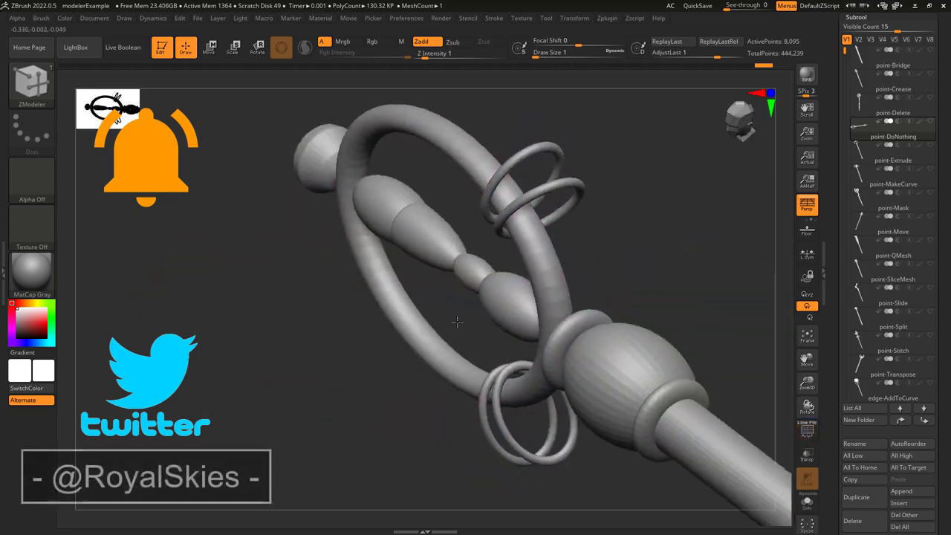
{"action": "left_click_drag", "start_coordinate": [457, 321], "coordinate": [310, 272]}
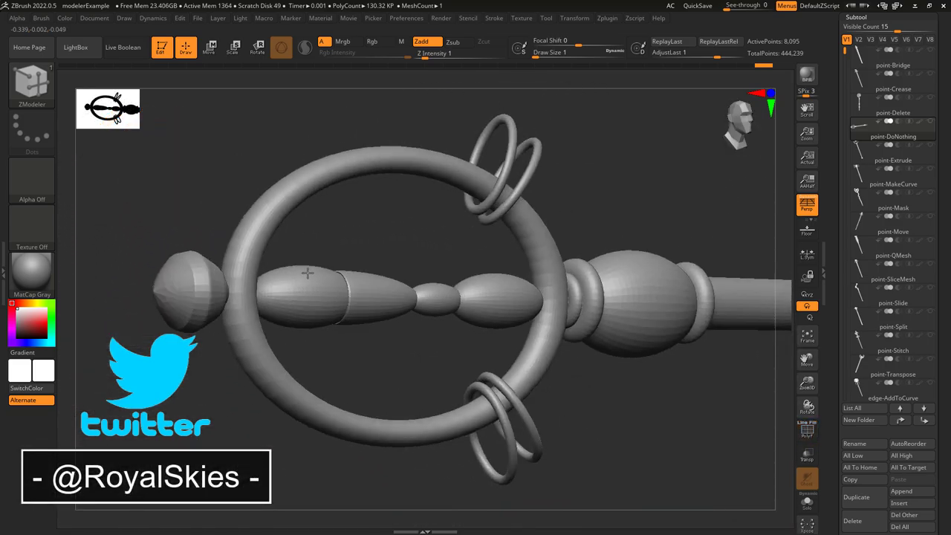